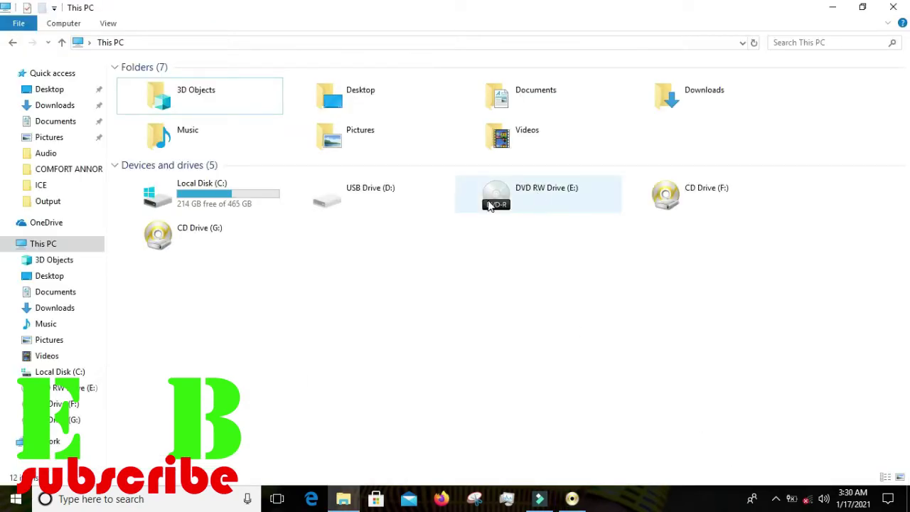
- Open DVD RW Drive (E:) and its zuma folder to view the staged game files
click(489, 206)
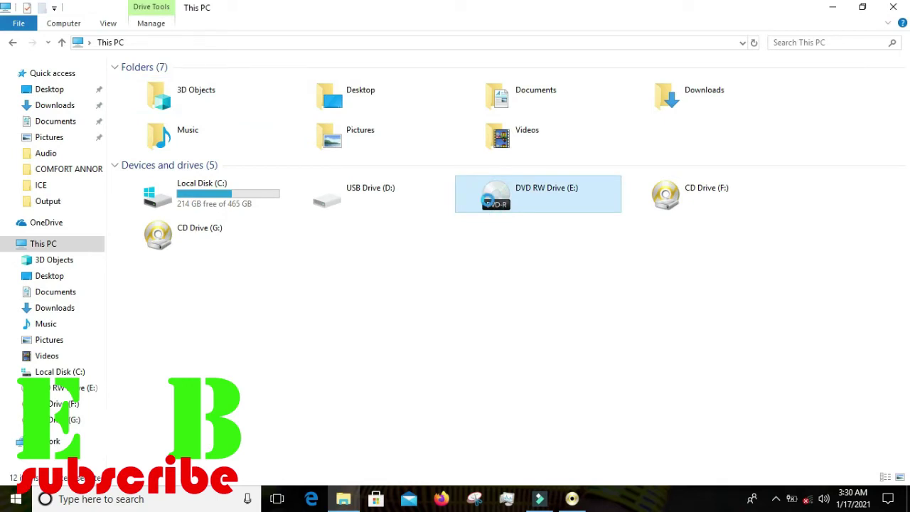
double_click(489, 205)
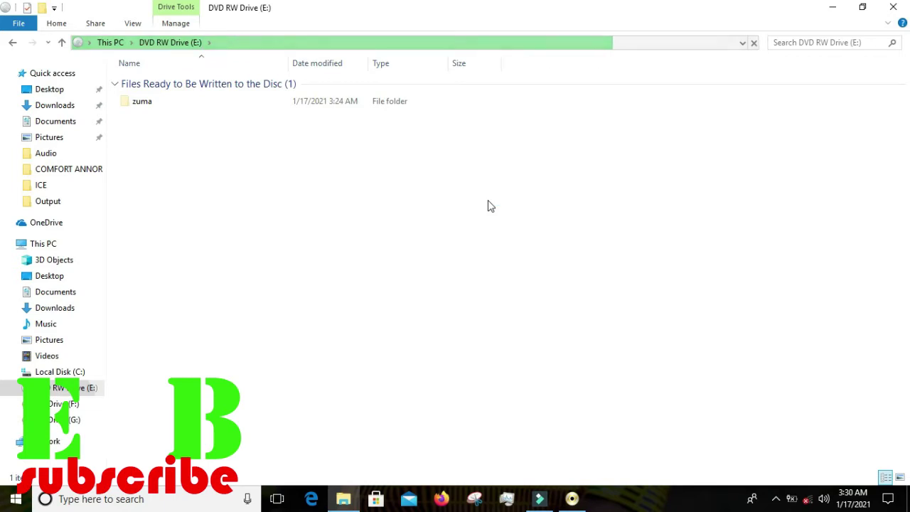
double_click(160, 104)
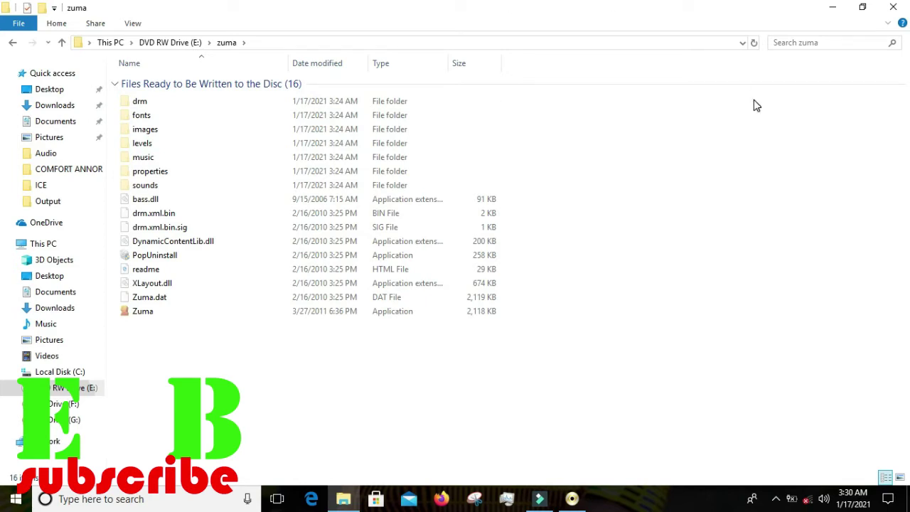
key(alt)
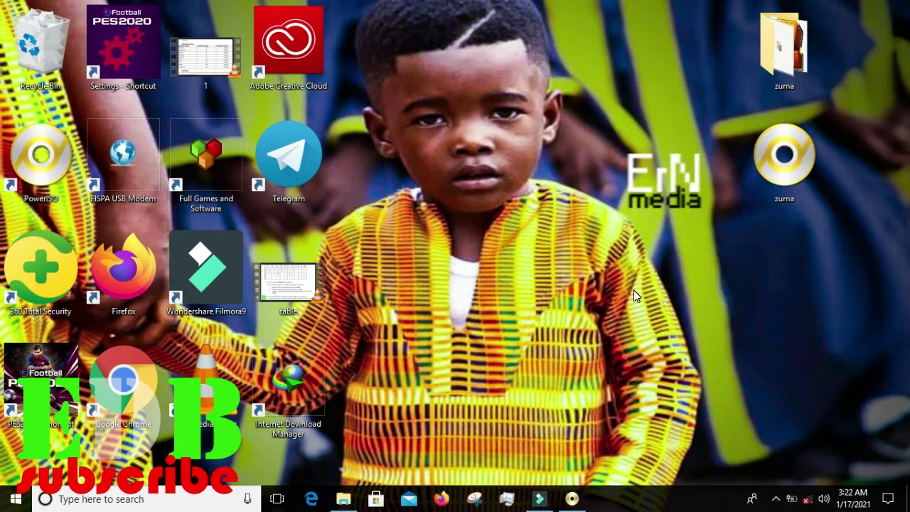
- Copy the zuma folder into zuma (H:), replacing the 700 same-named files
right_click(779, 39)
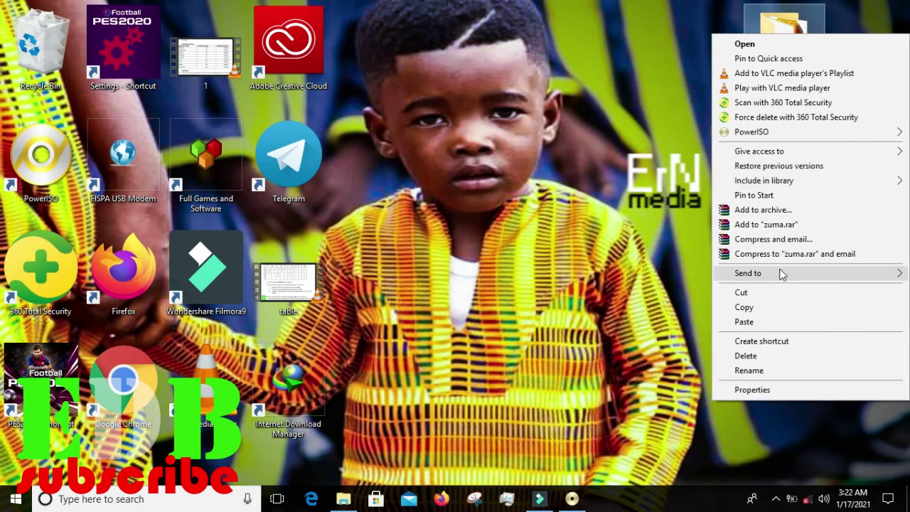
click(764, 306)
click(344, 498)
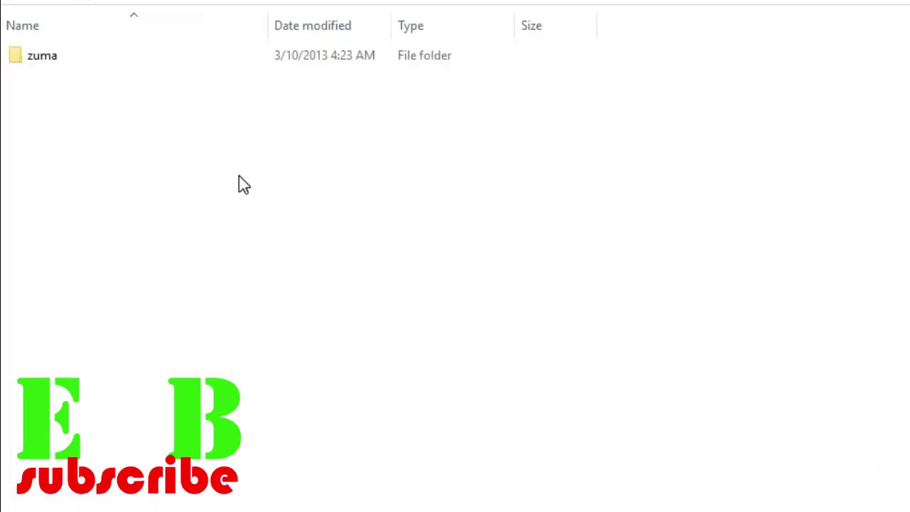
right_click(240, 179)
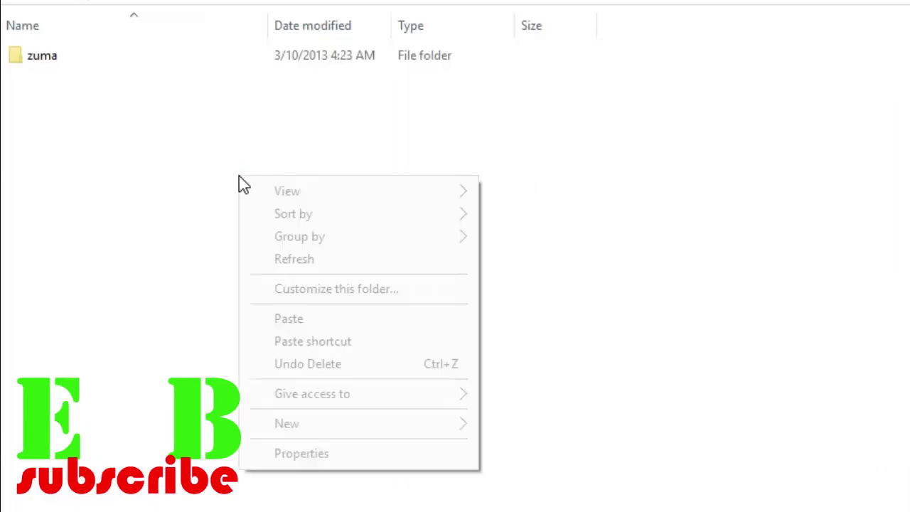
click(307, 319)
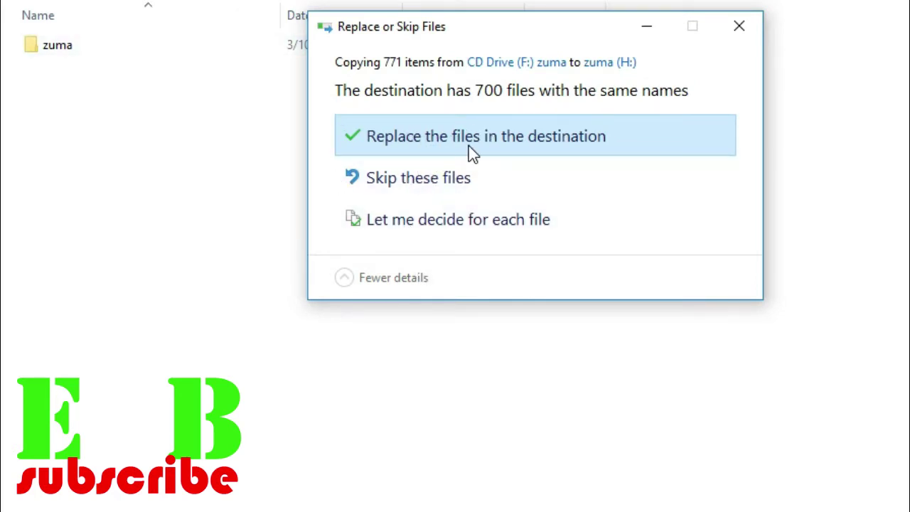
click(433, 147)
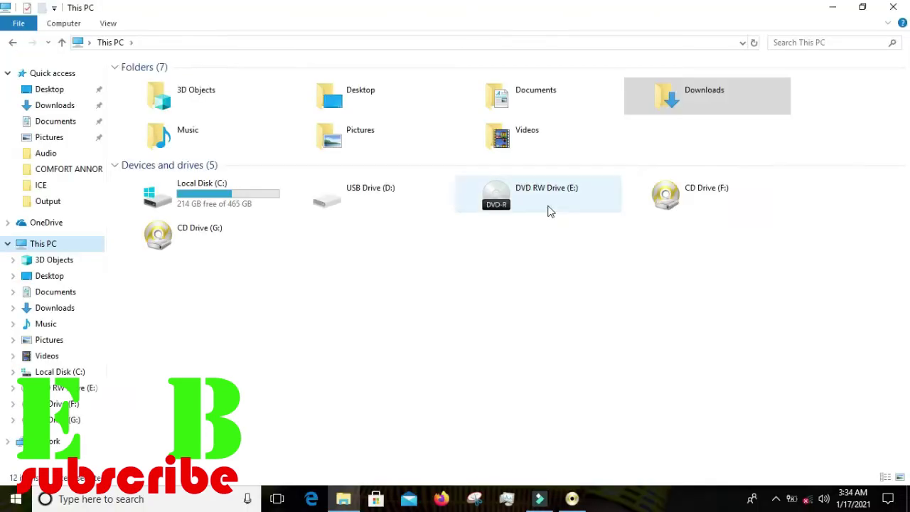
- Open the zuma folder on DVD RW Drive (E:) to review its files
click(526, 197)
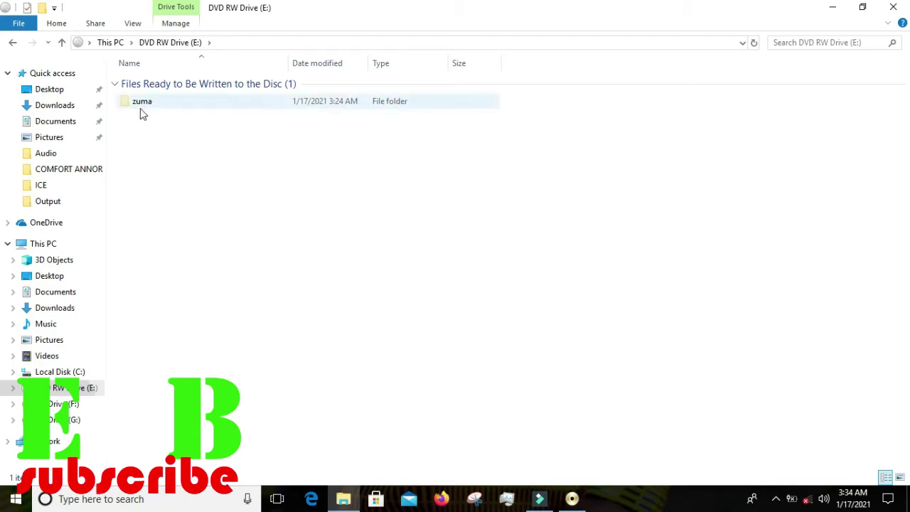
click(175, 102)
double_click(177, 103)
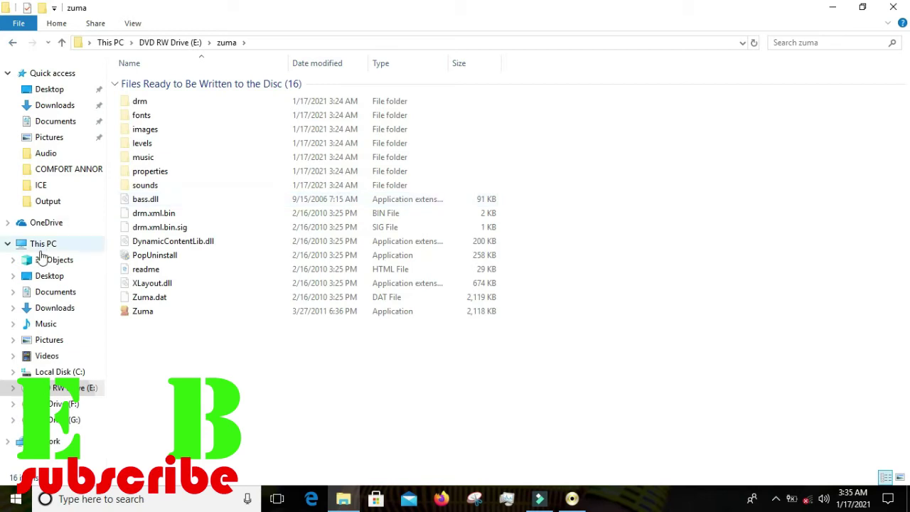
- Show the Desktop folder with Hidden items turned off, then select both zuma desktop icons
click(50, 276)
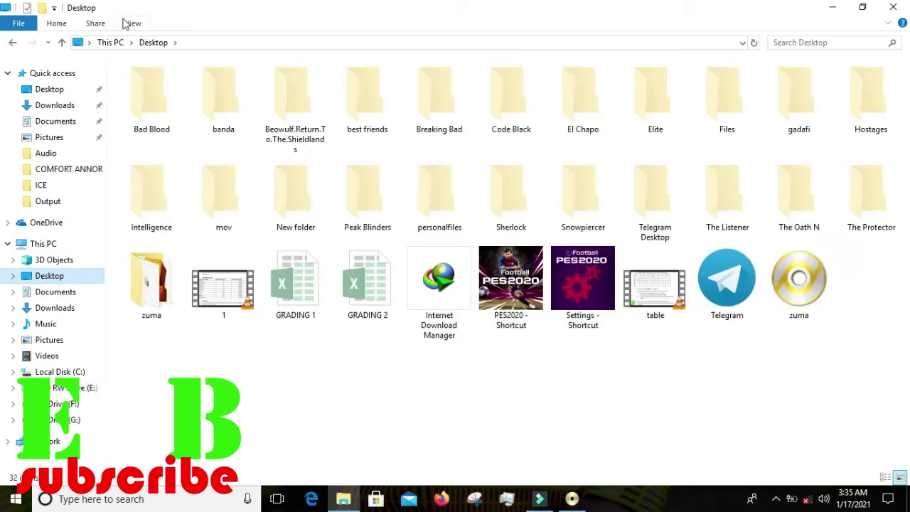
click(133, 23)
click(488, 72)
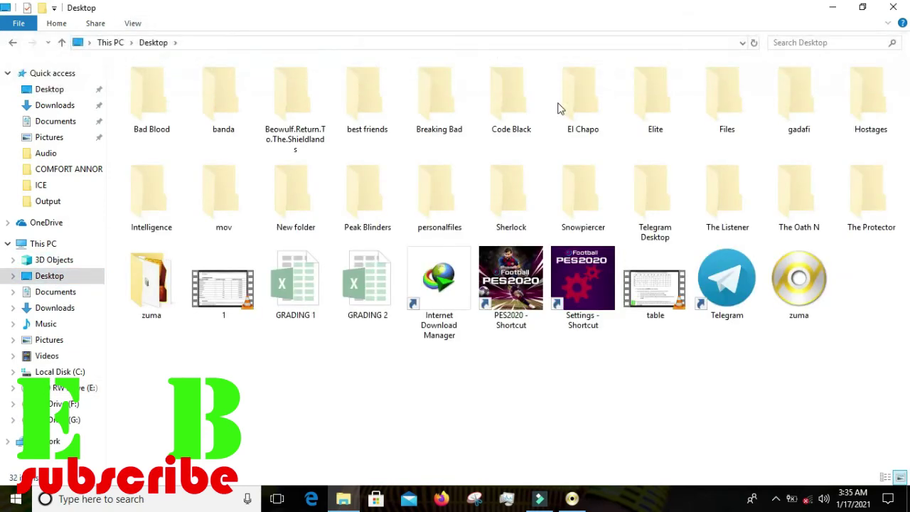
click(833, 7)
drag(829, 284, 784, 41)
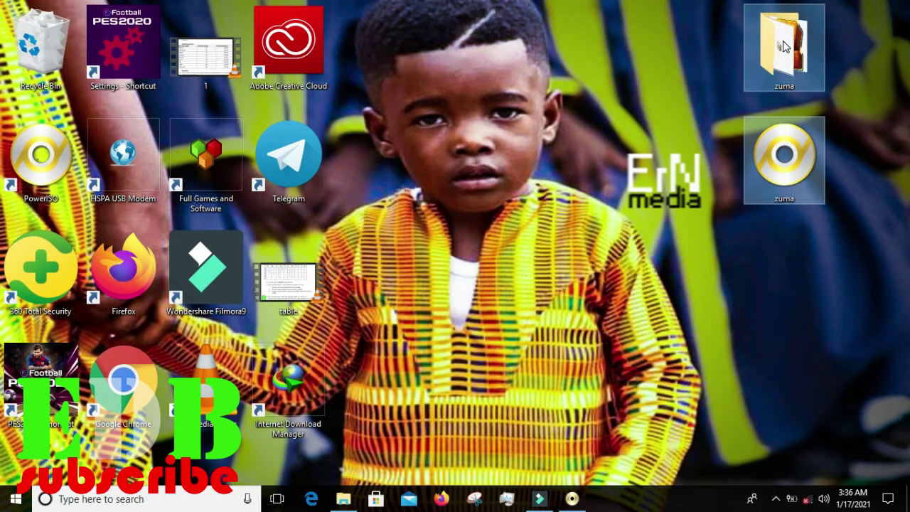
- Permanently delete both zuma desktop items, skipping the file still in use
key(shift+Delete)
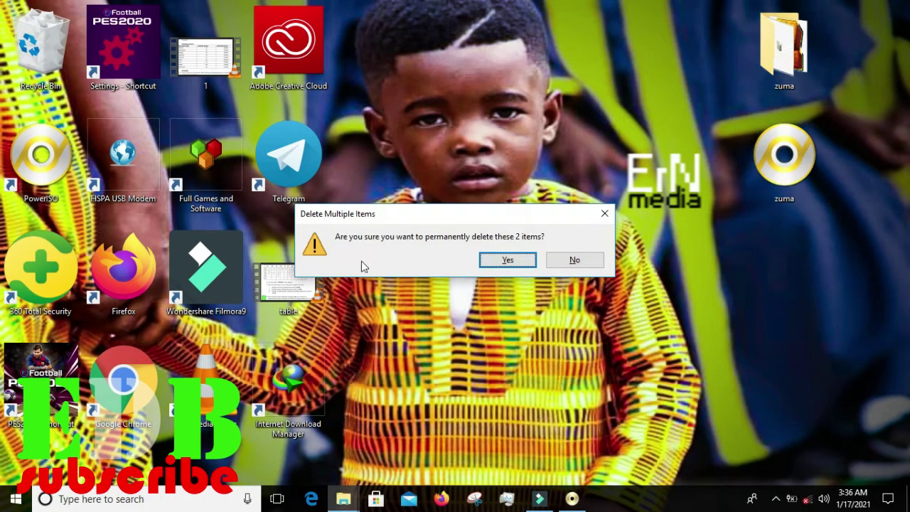
click(508, 261)
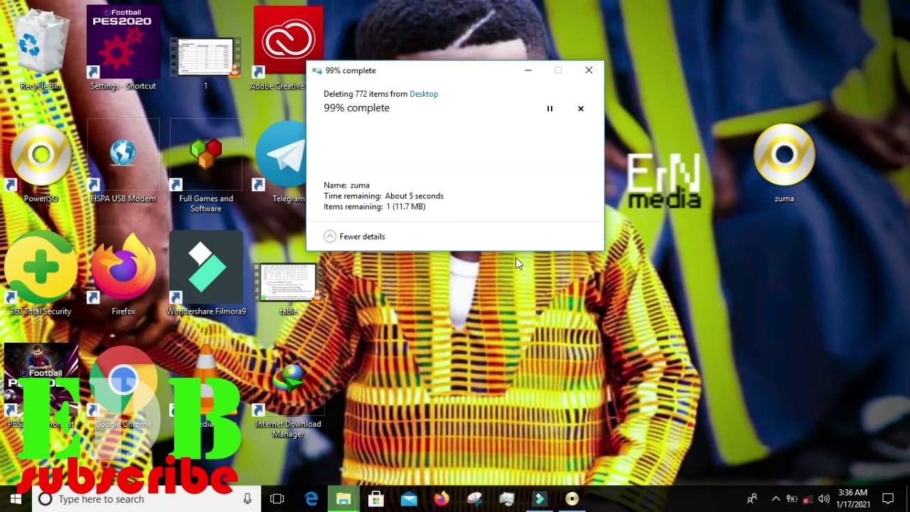
click(423, 207)
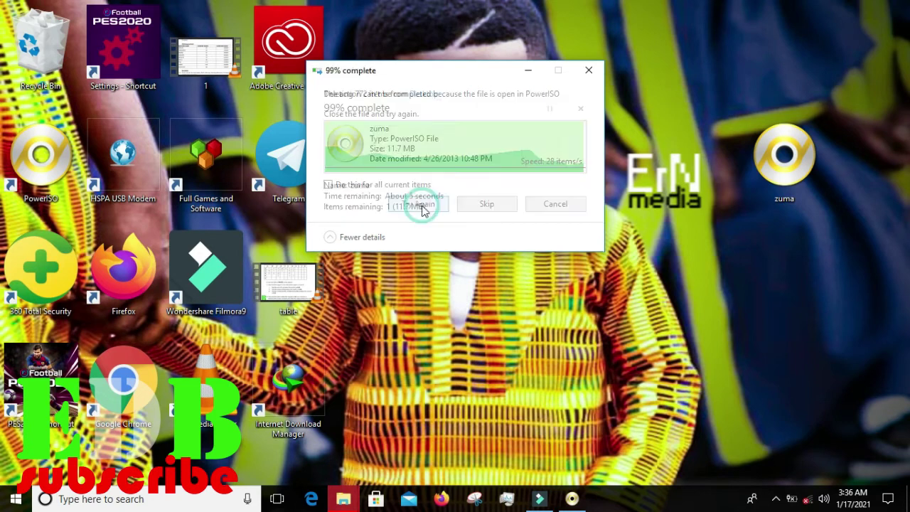
click(487, 204)
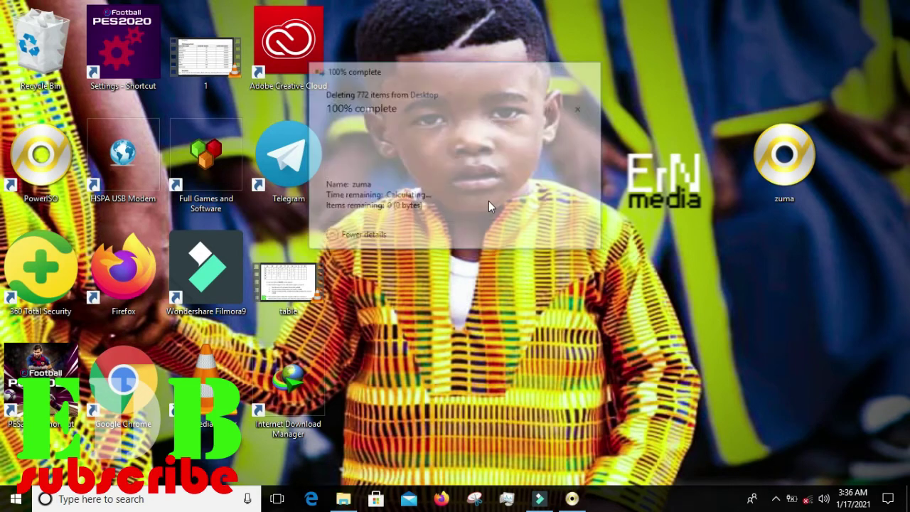
- Close PowerISO, which holds the zuma disc image, and permanently delete the image again
drag(745, 122, 539, 133)
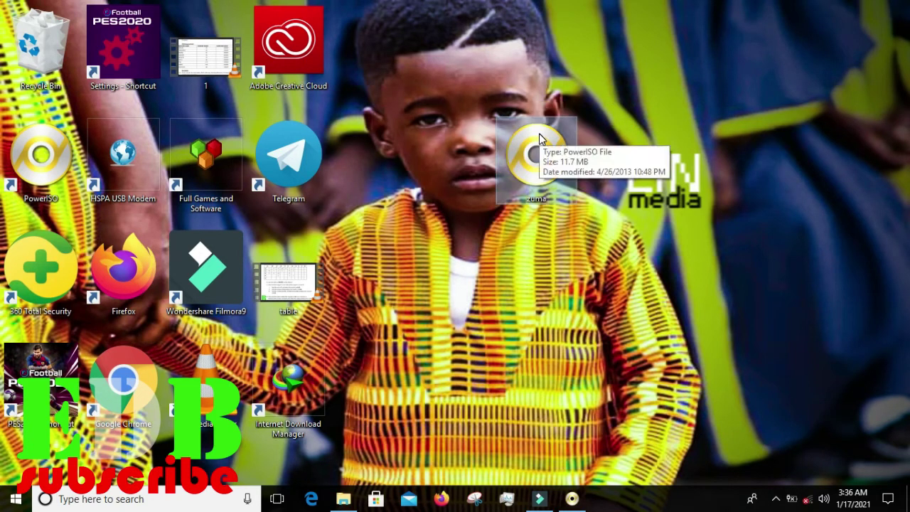
key(Delete)
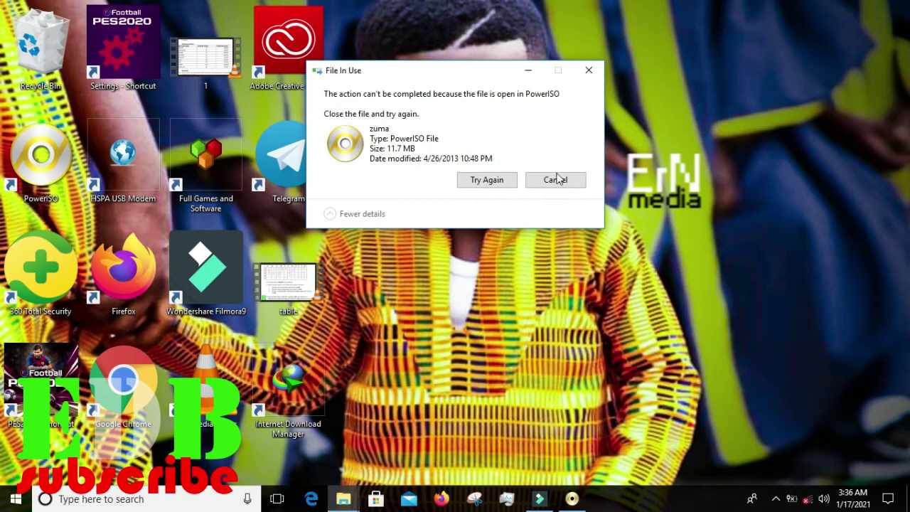
click(559, 181)
click(572, 499)
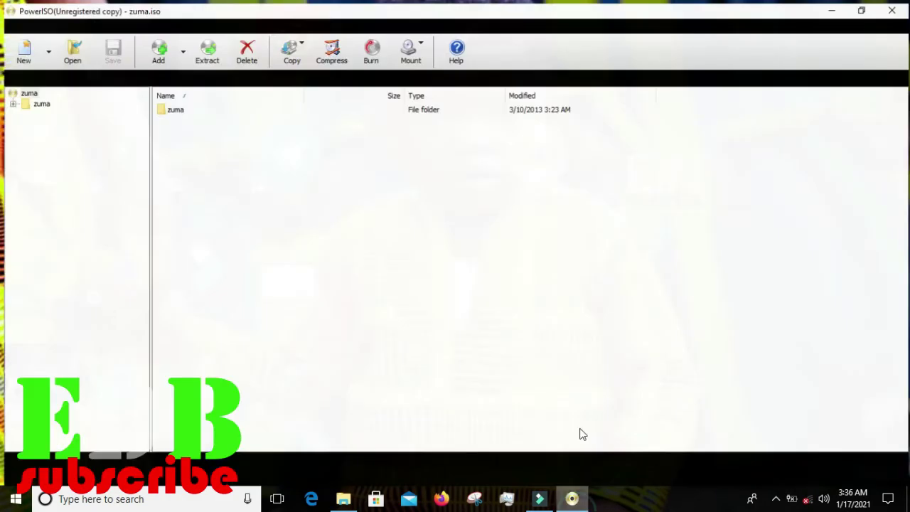
click(892, 11)
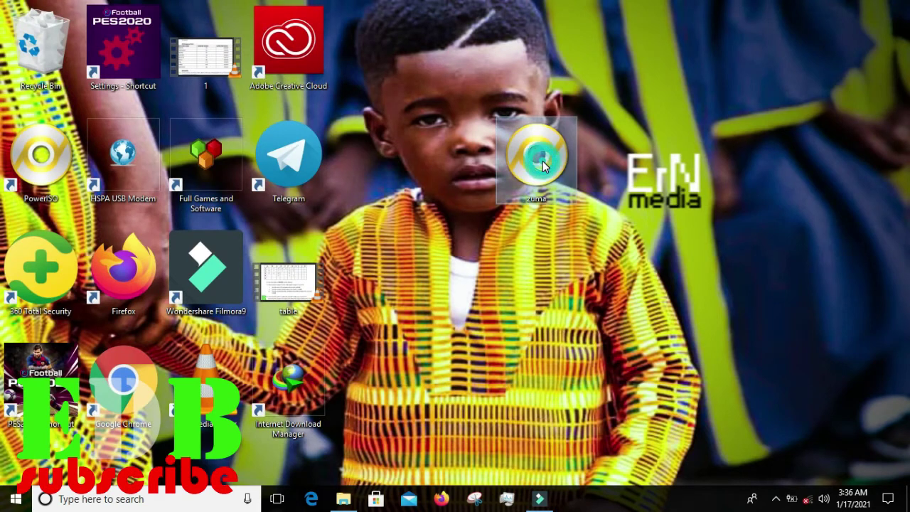
key(shift+Delete)
- Confirm deleting the zuma disc image and bring the Explorer window back
key(Return)
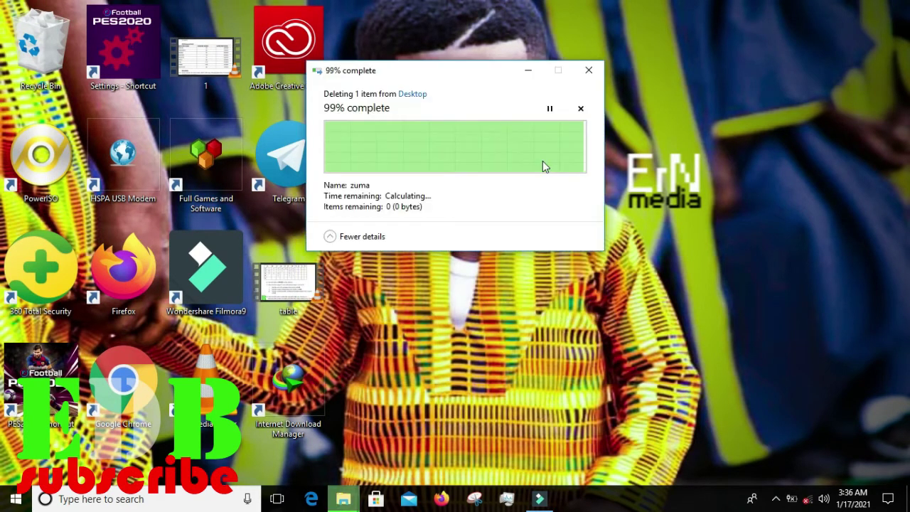
click(345, 494)
key(super+d)
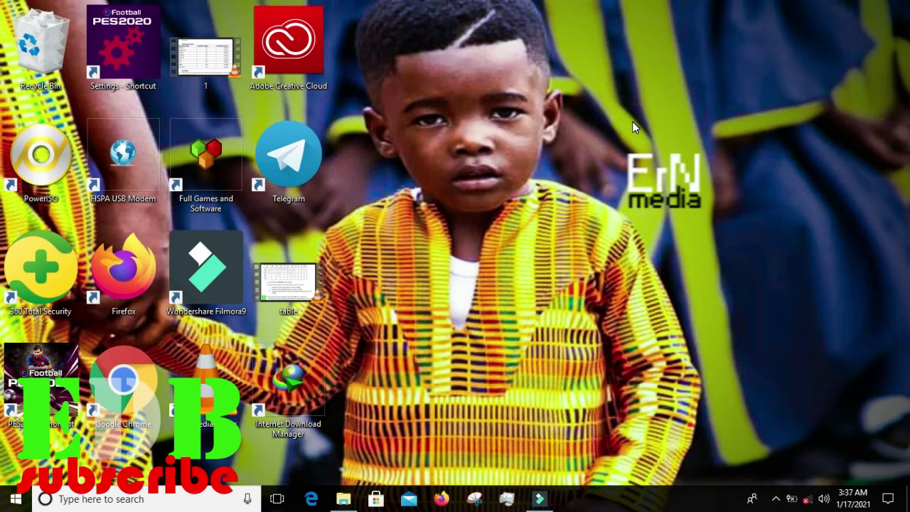
click(340, 498)
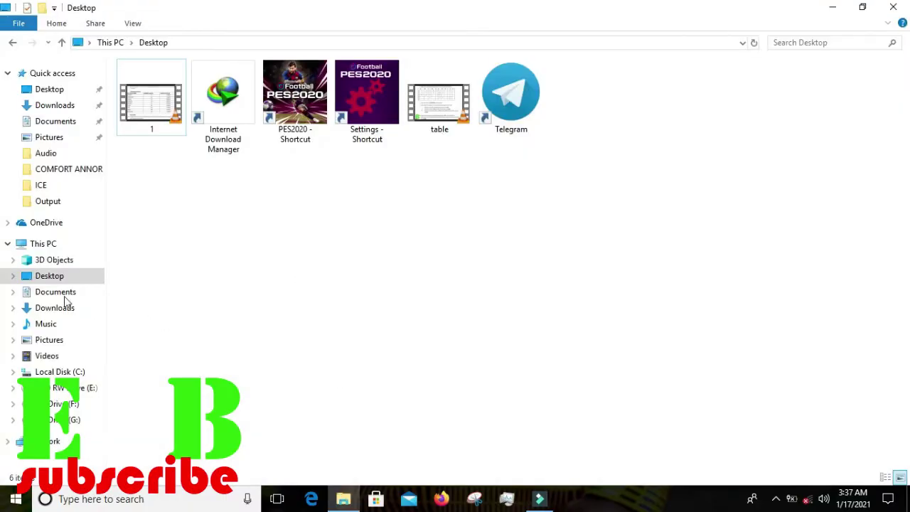
- Open DVD RW Drive (E:) from This PC and toggle Hidden items
click(42, 244)
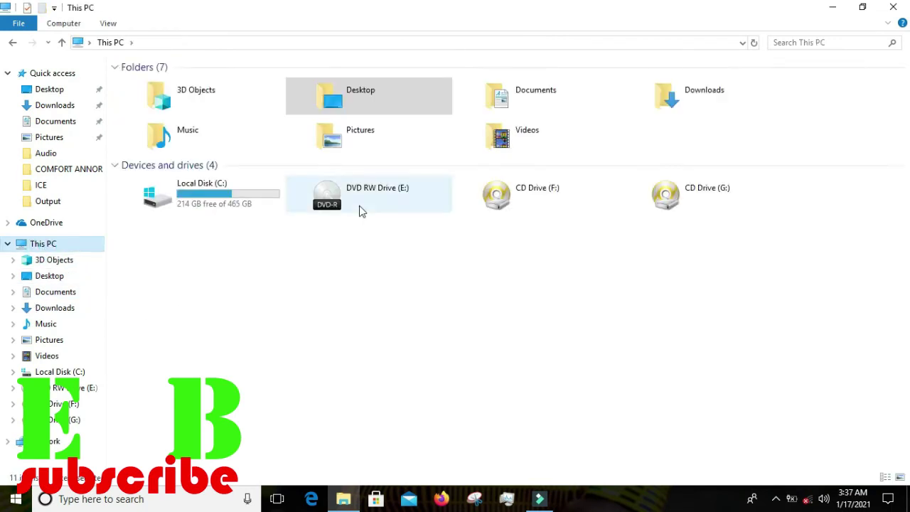
click(334, 203)
double_click(338, 201)
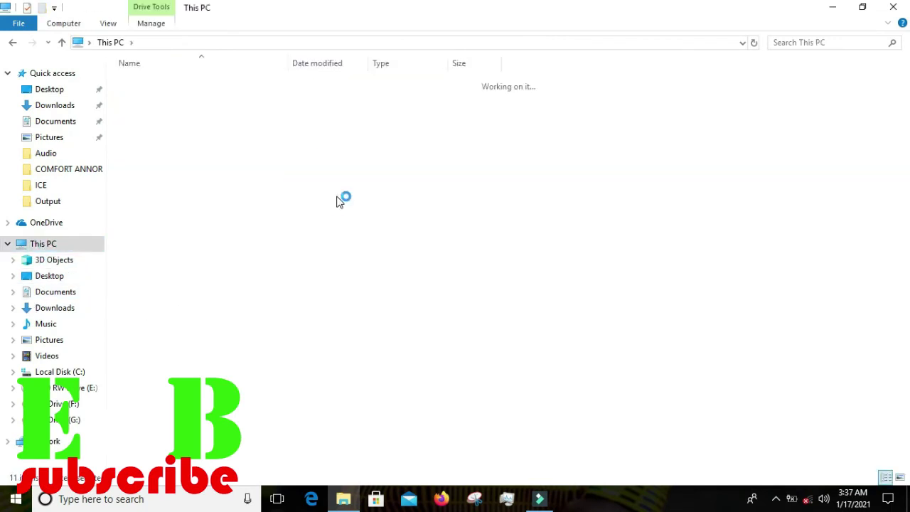
click(141, 25)
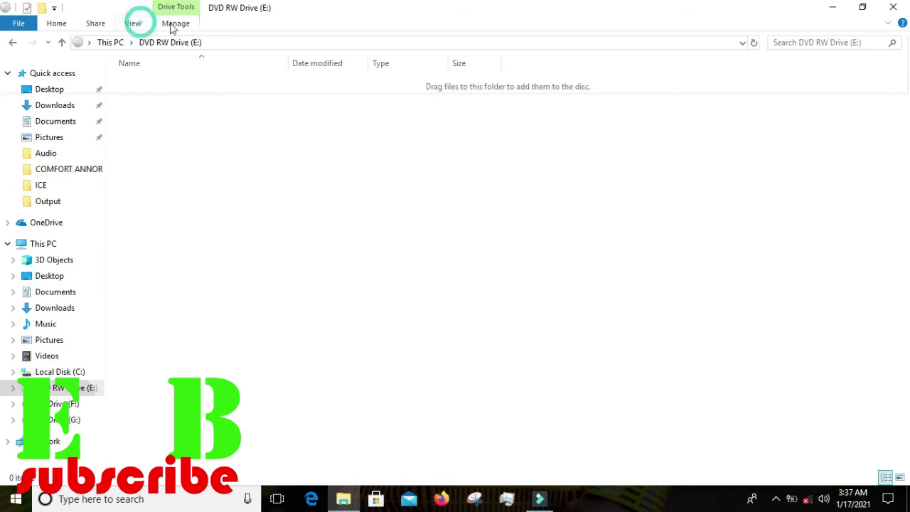
click(489, 71)
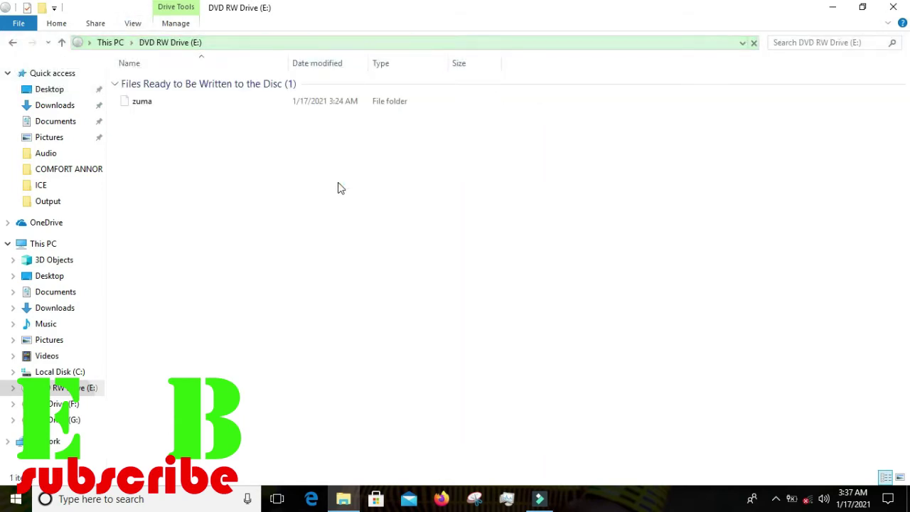
- Open the zuma folder on DVD RW Drive (E:) and launch the Zuma application
click(149, 104)
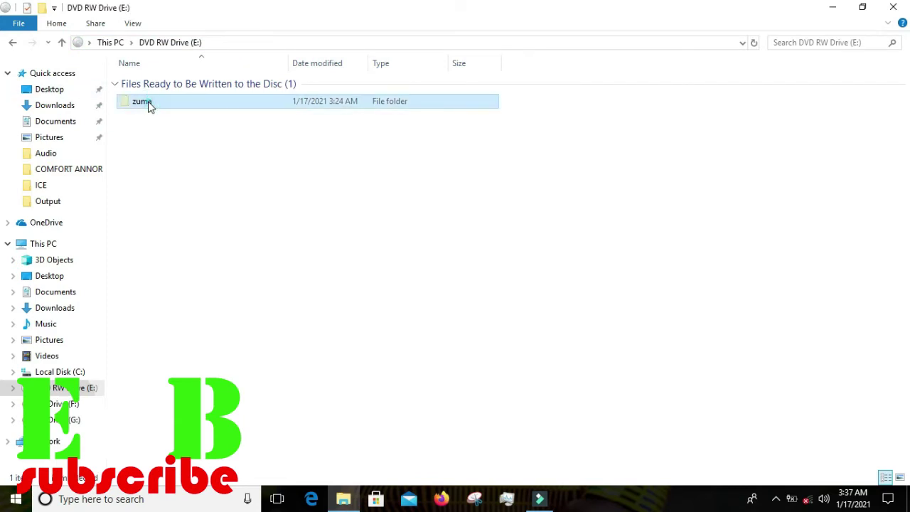
double_click(149, 105)
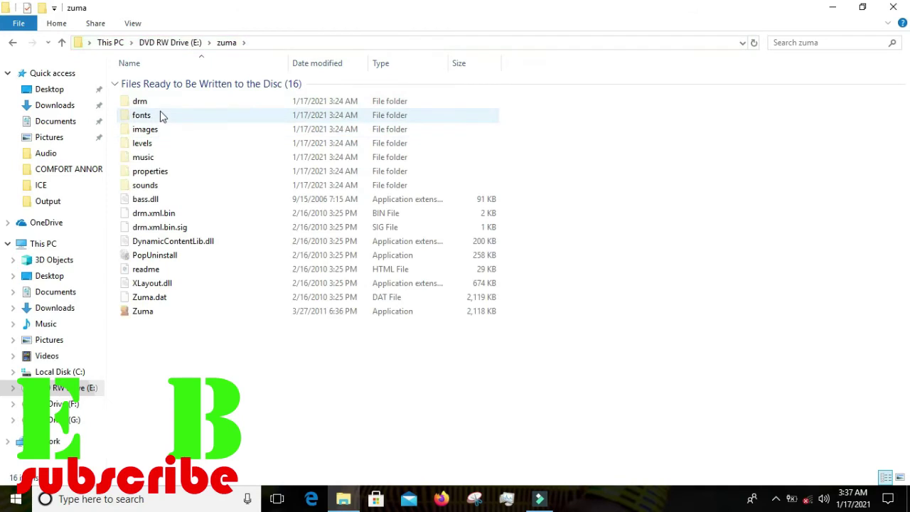
click(150, 318)
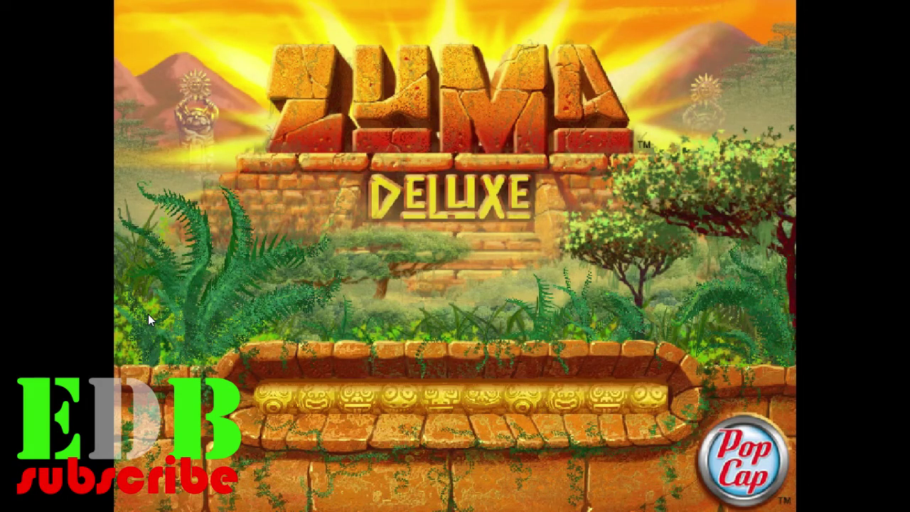
- Create a new player profile and start Adventure stage 1, Temple of Zukulkan
click(428, 483)
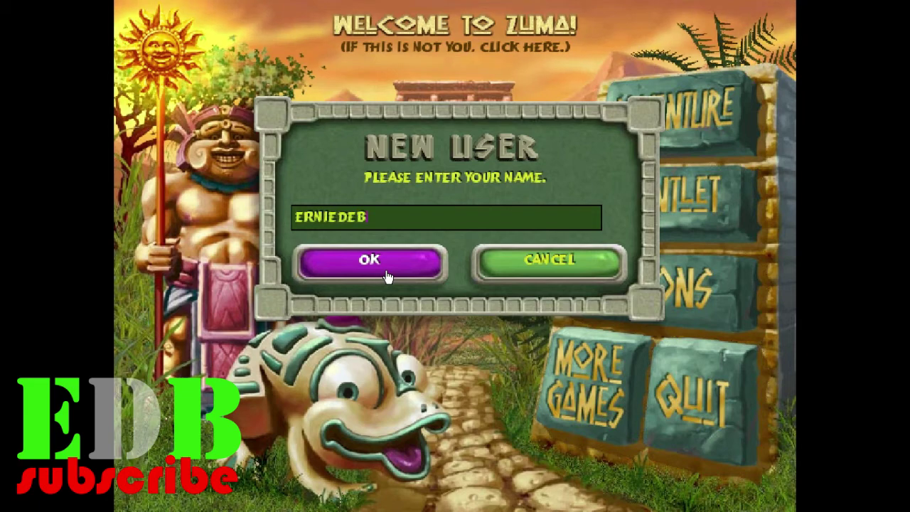
click(386, 271)
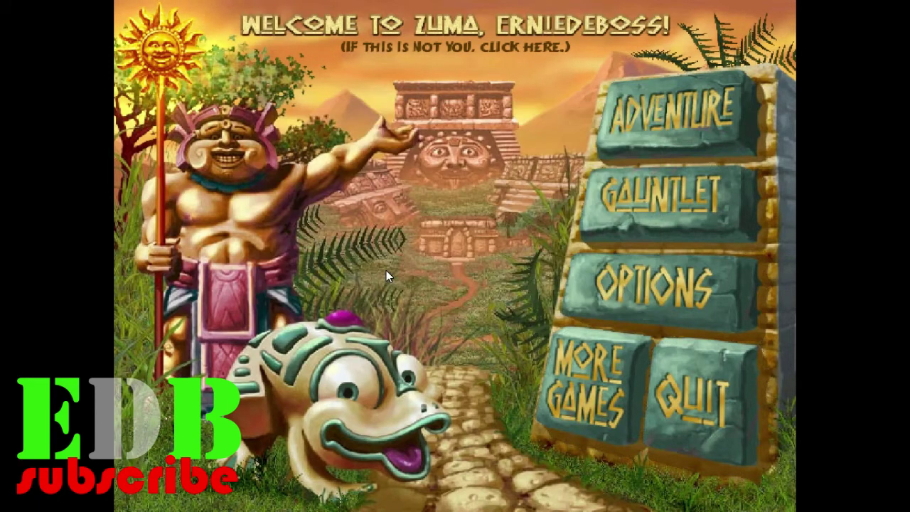
click(672, 103)
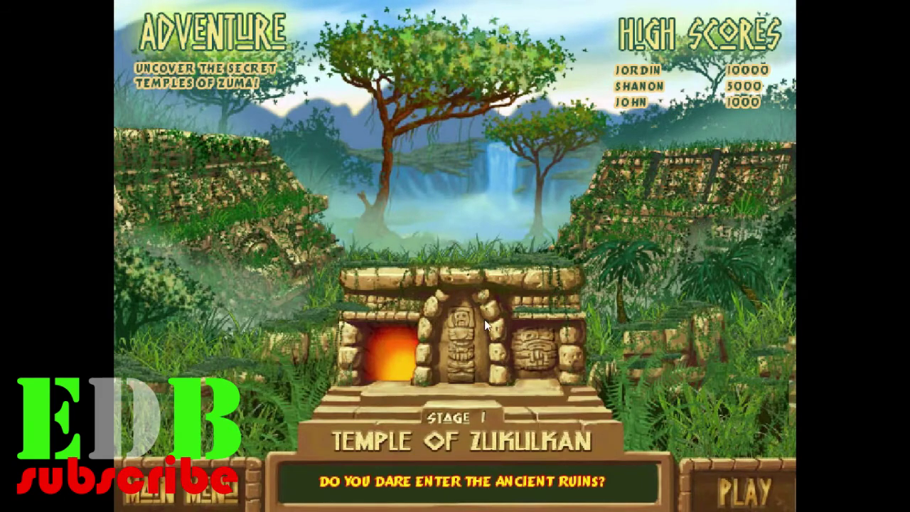
click(738, 498)
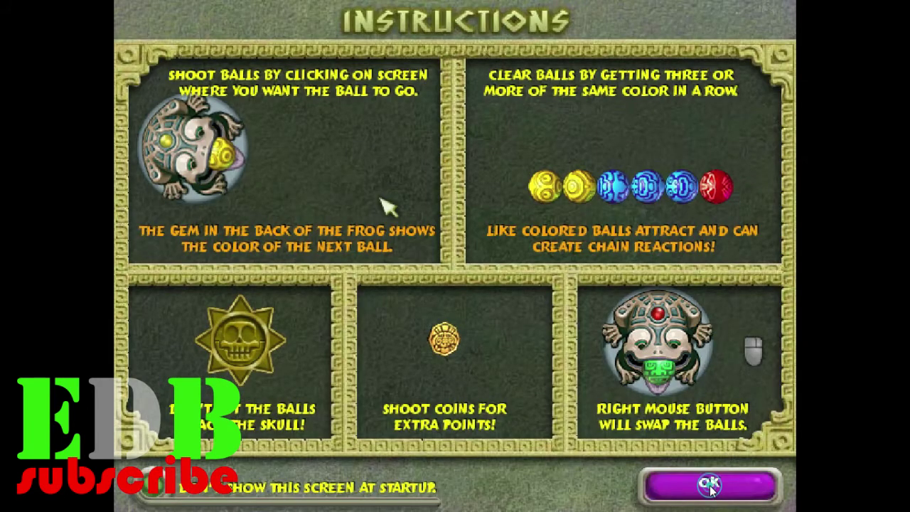
click(682, 481)
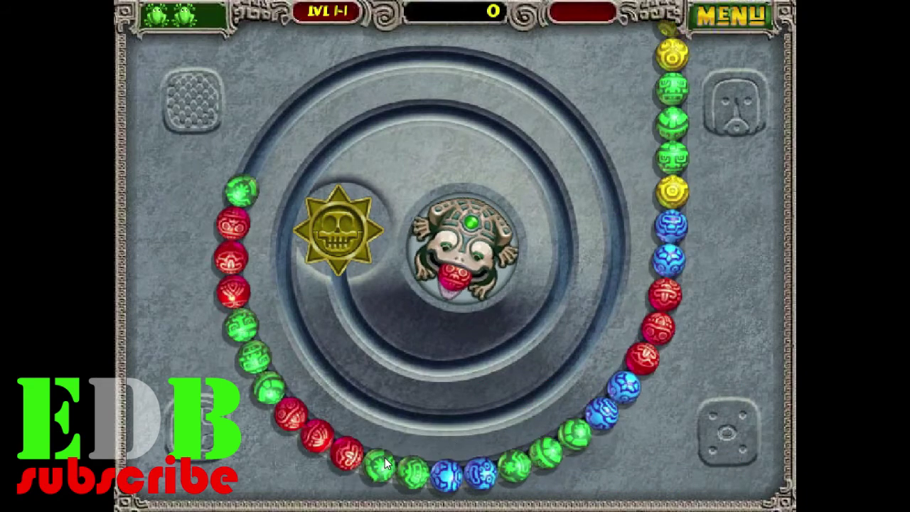
- Shoot balls into matching colour groups until level 1-1 ends with 7570 points in 0:21
click(256, 397)
click(271, 140)
click(420, 471)
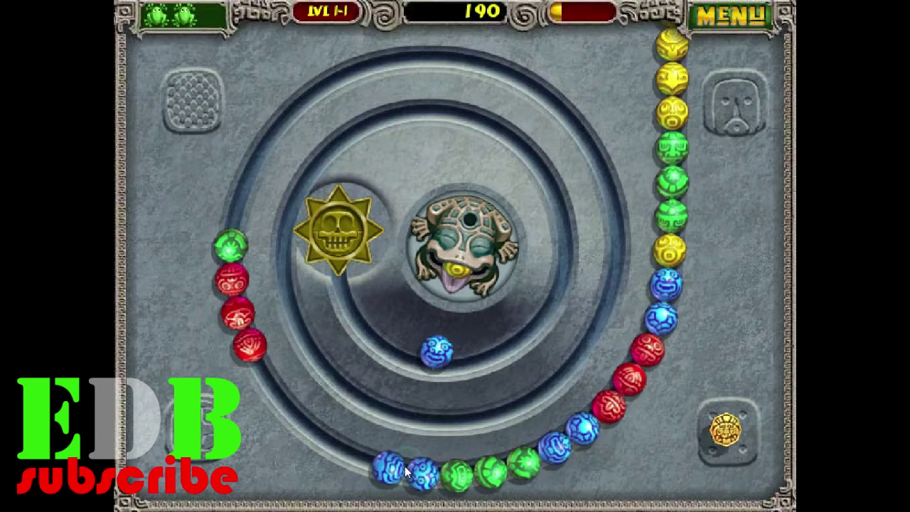
click(691, 128)
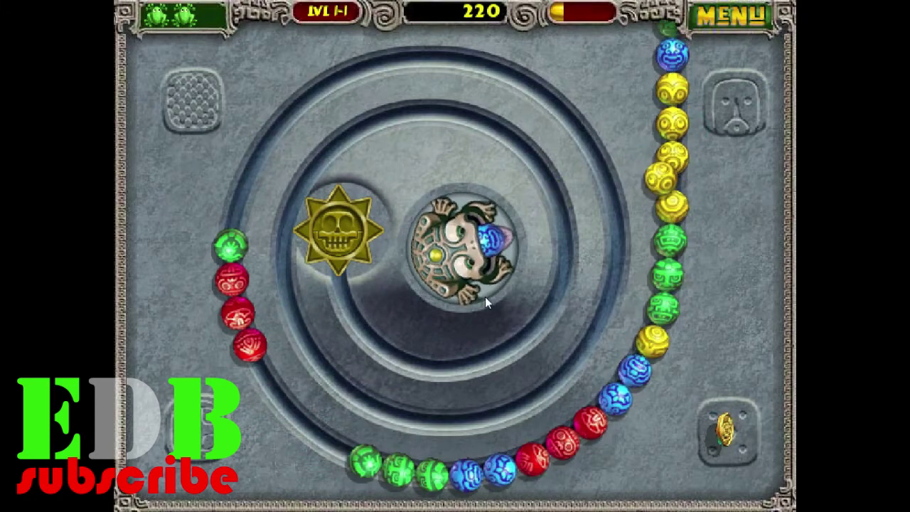
click(578, 422)
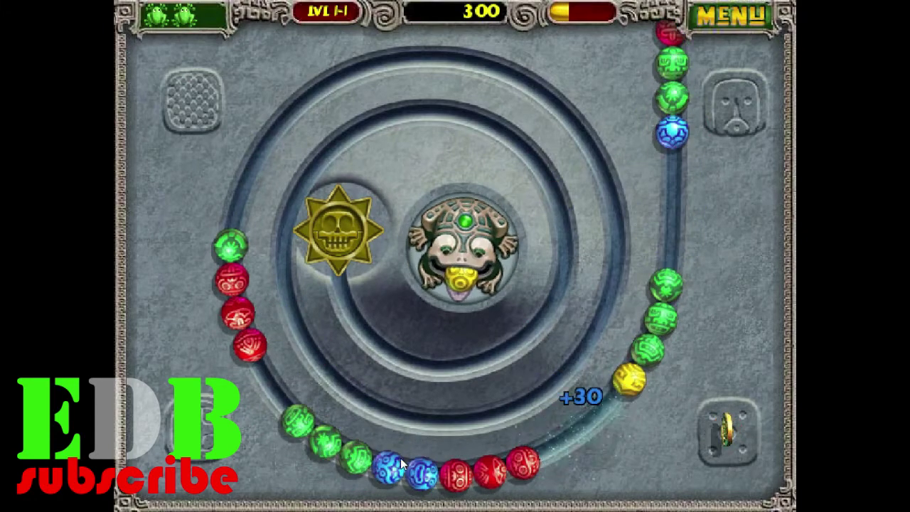
click(622, 382)
click(620, 388)
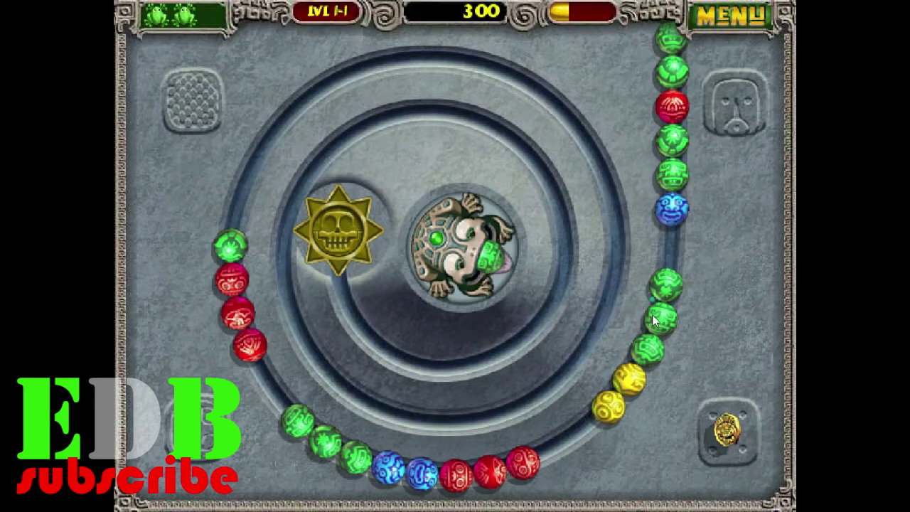
click(369, 440)
click(373, 441)
click(466, 433)
click(651, 366)
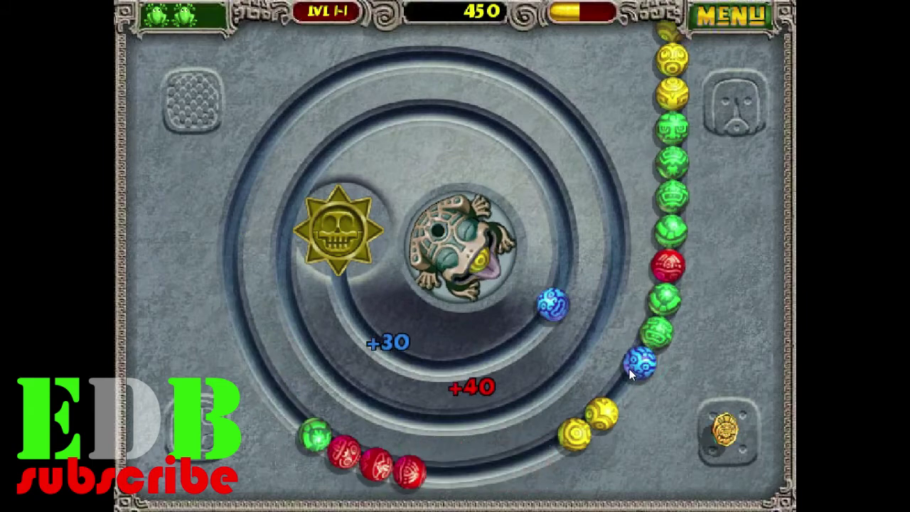
click(576, 393)
click(602, 397)
click(659, 328)
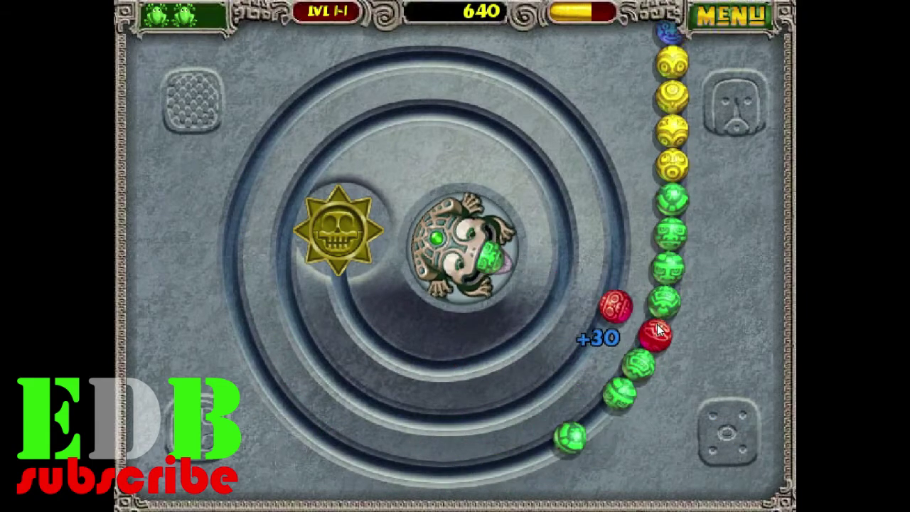
click(669, 260)
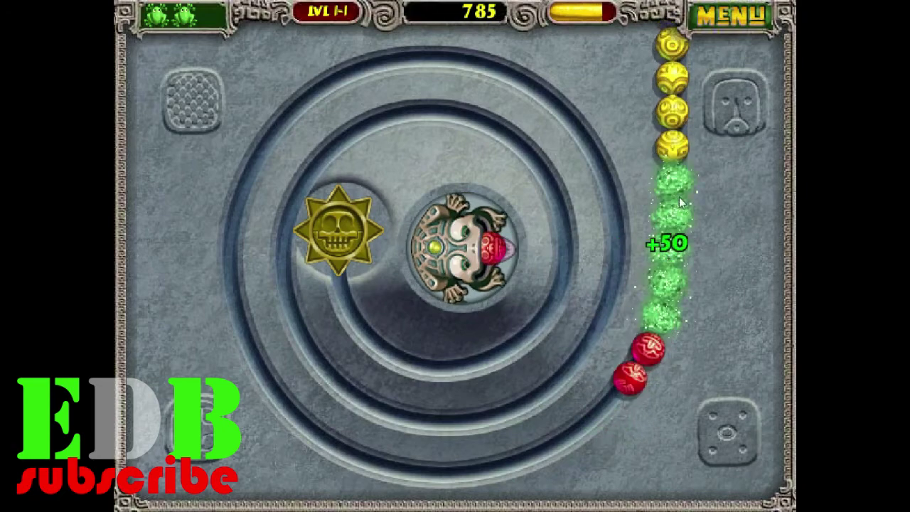
click(625, 362)
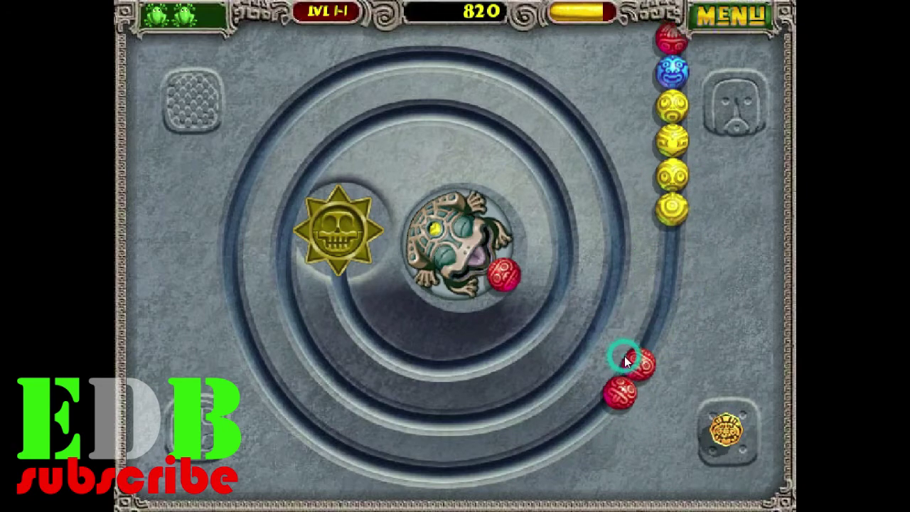
click(669, 398)
click(664, 136)
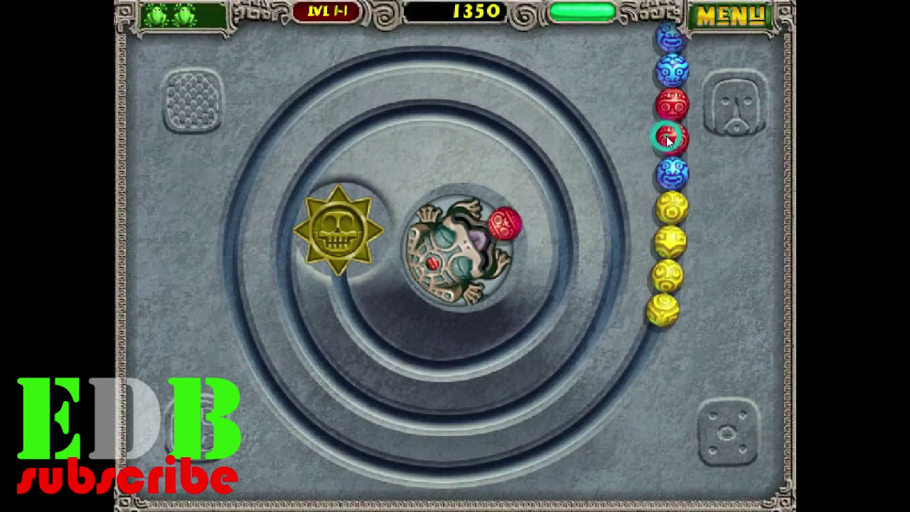
click(660, 163)
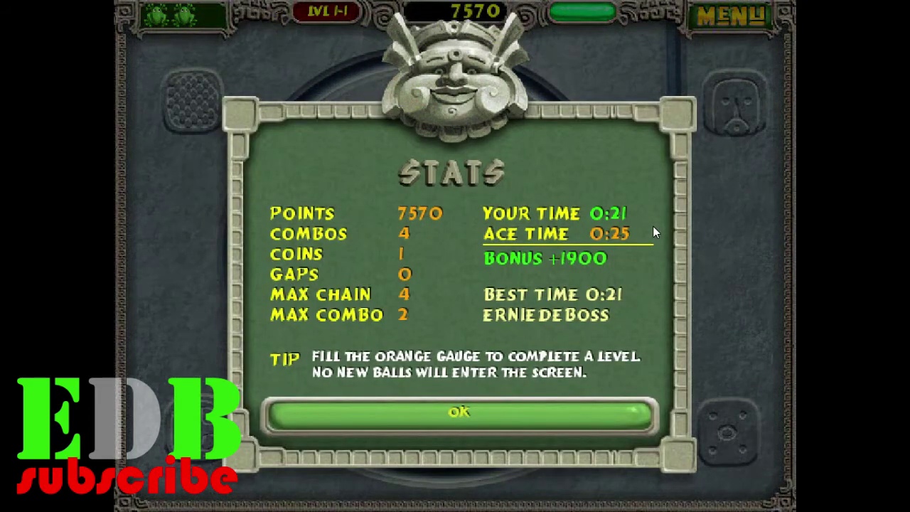
- Dismiss the level stats, leave to the main menu and confirm quitting Zuma
click(528, 423)
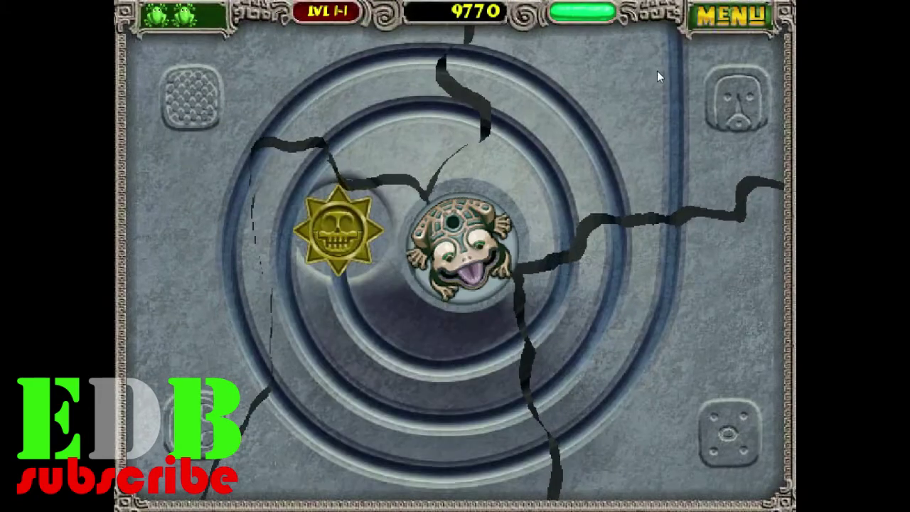
click(707, 21)
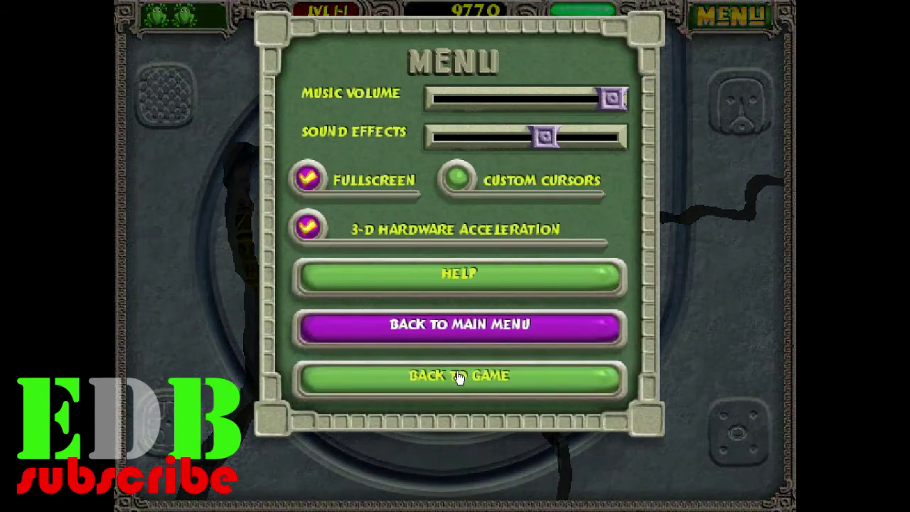
click(451, 328)
click(392, 281)
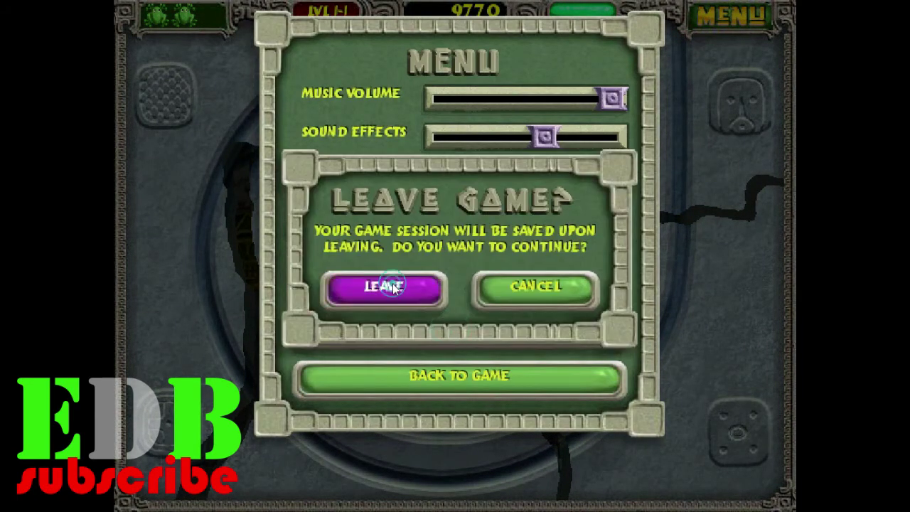
click(697, 406)
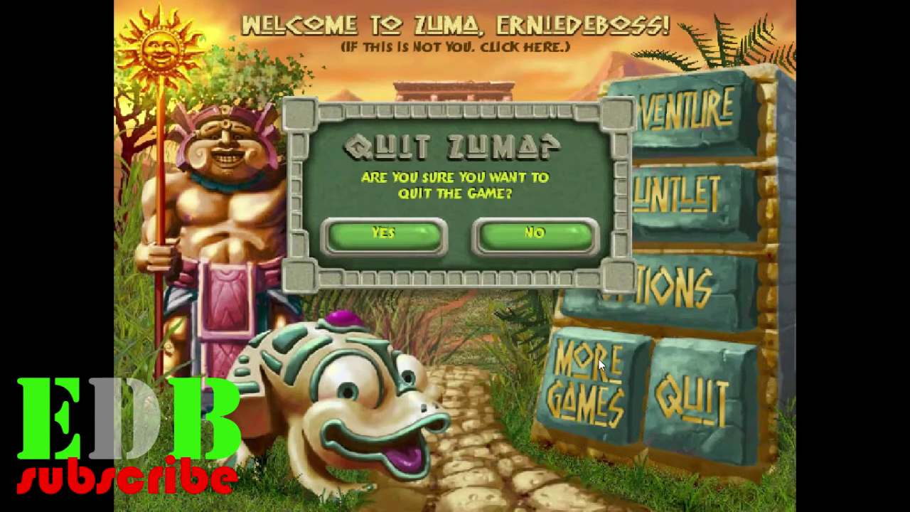
click(419, 241)
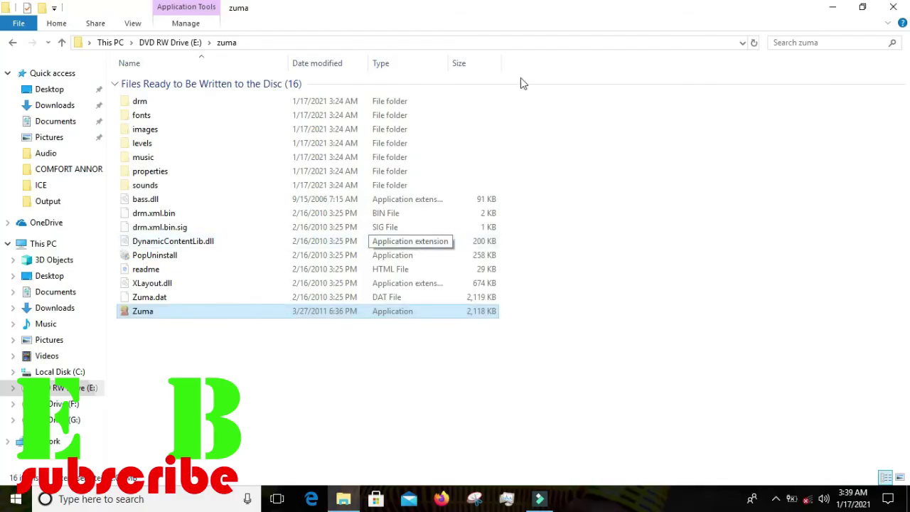
- Restore File Explorer, go via Local Disk (C:) to DVD RW Drive (E:) and select zuma
click(836, 9)
click(345, 500)
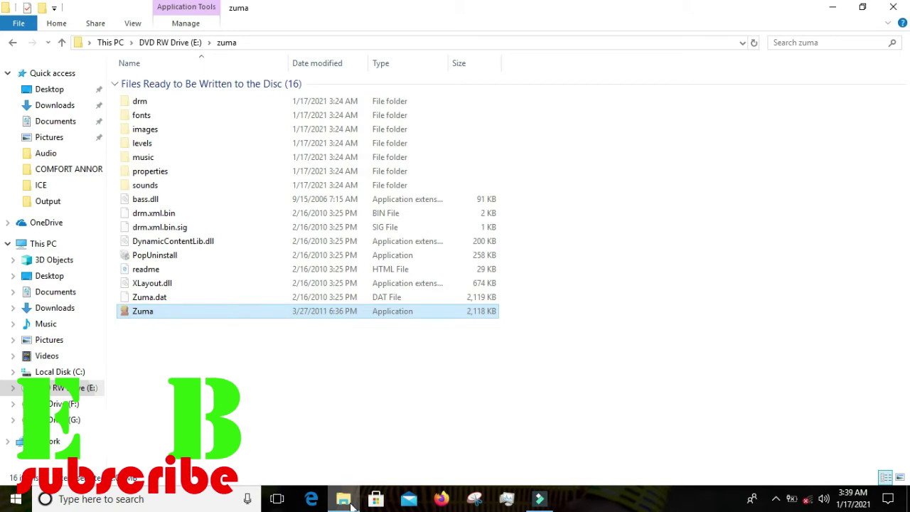
click(66, 372)
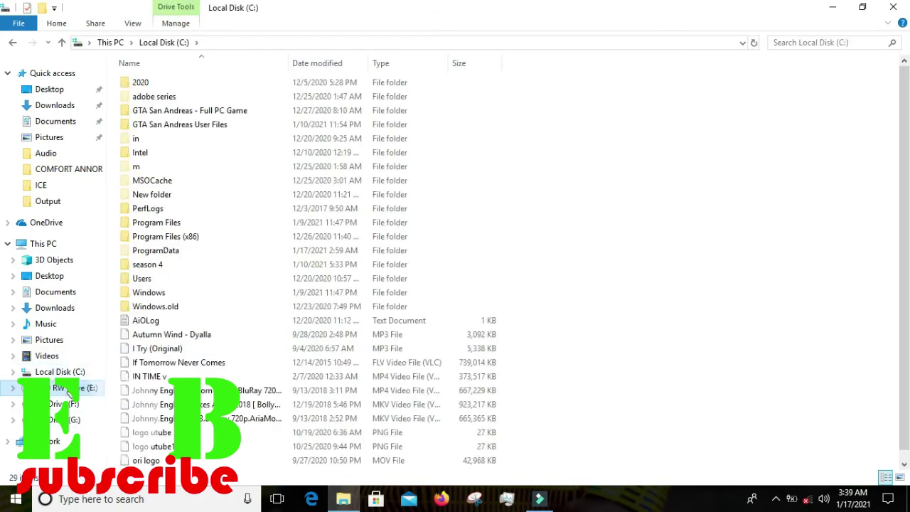
click(62, 389)
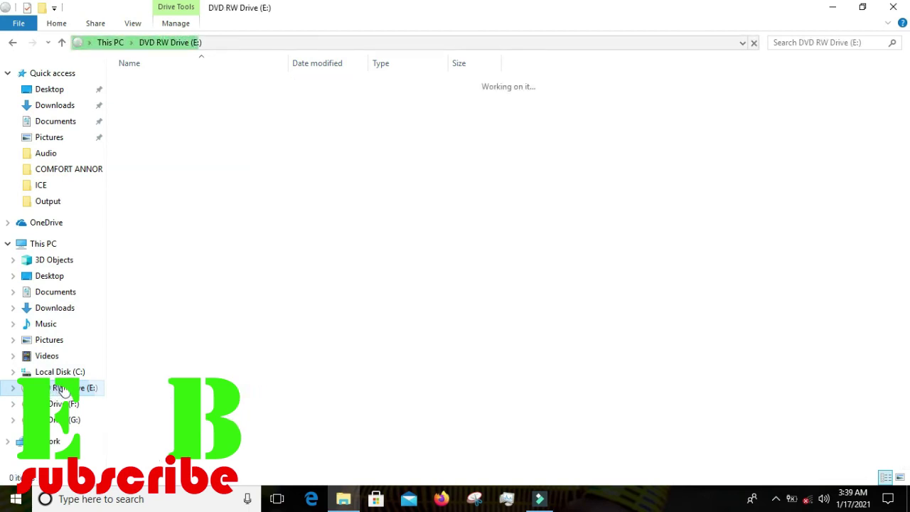
click(187, 106)
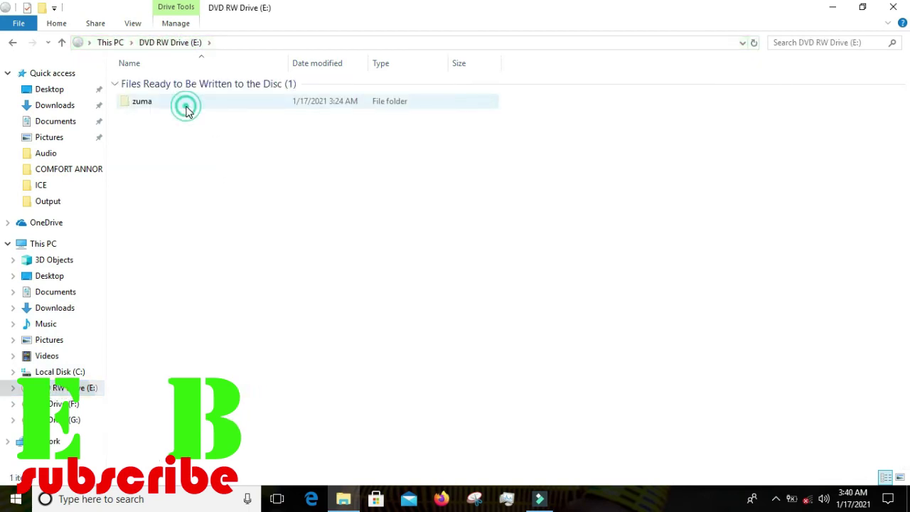